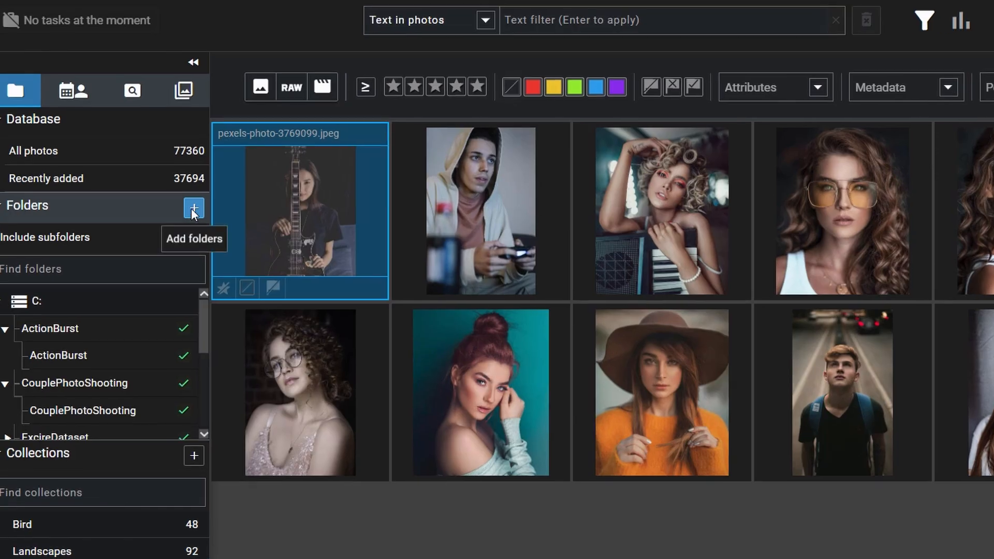
- Open the folder import dialog to review its subfolder, analysis, preview, IPTC and culling options
left_click(194, 209)
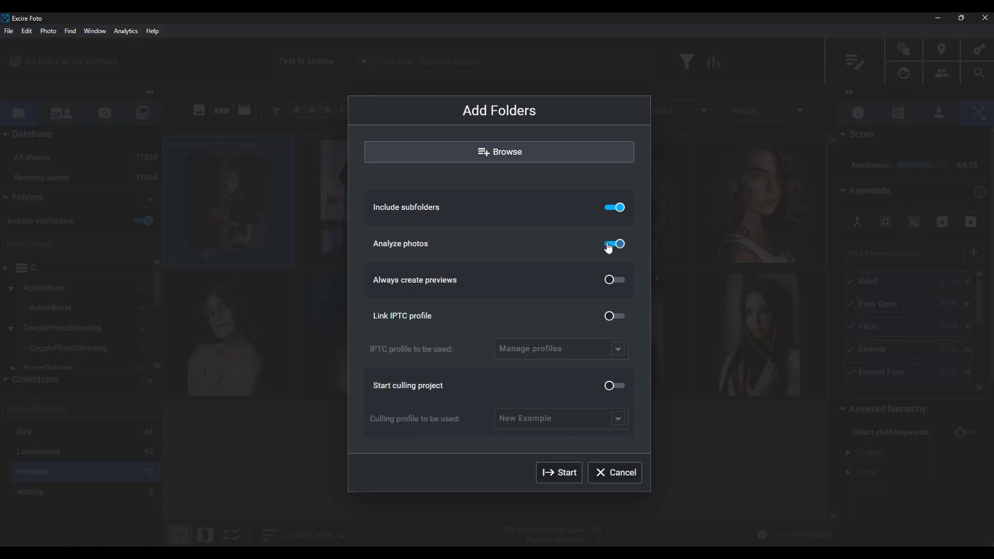
left_click(556, 481)
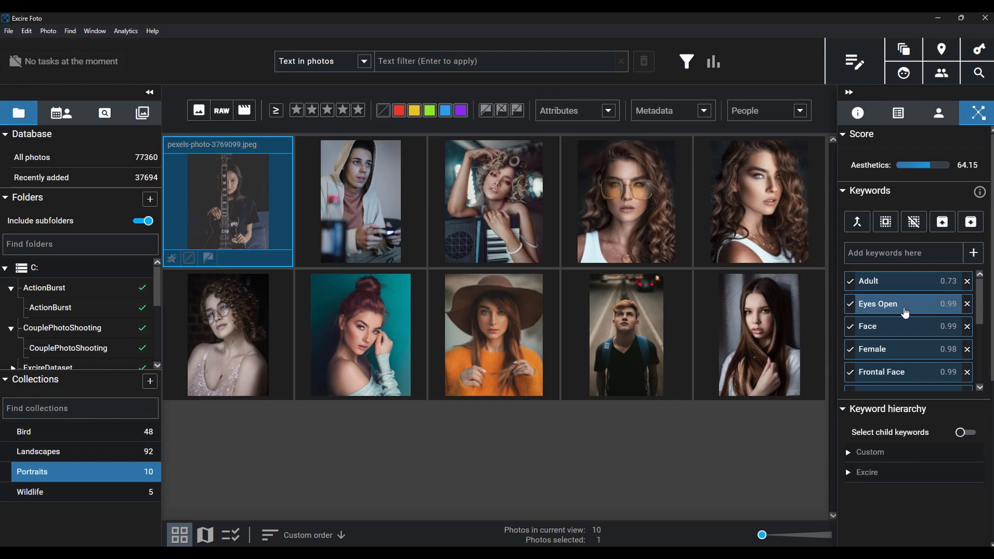
- Review the AI keywords and the aesthetics score of the selected guitar portrait
scroll(892, 345, "down", 3)
scroll(906, 312, "up", 3)
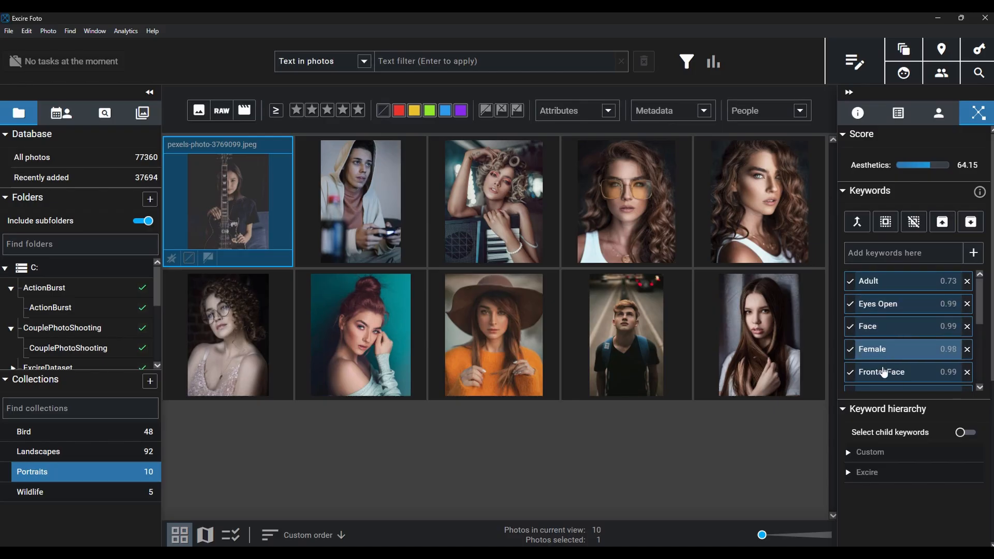
scroll(944, 334, "down", 1)
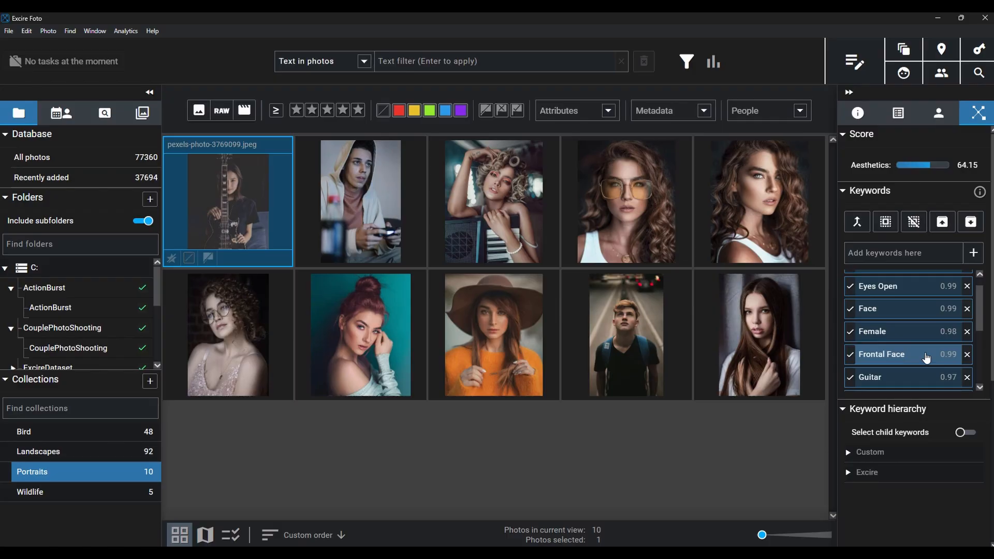
scroll(926, 357, "up", 1)
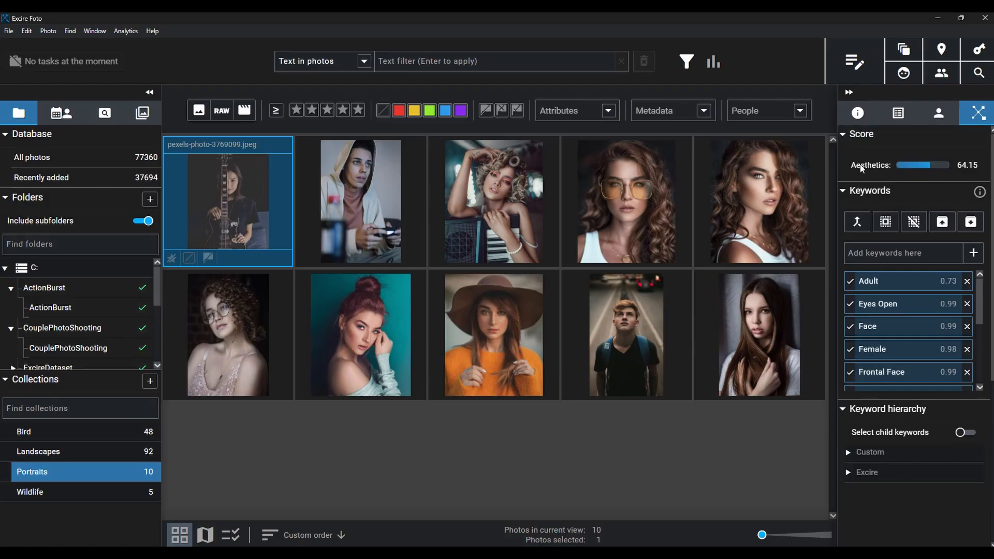
mouse_move(240, 190)
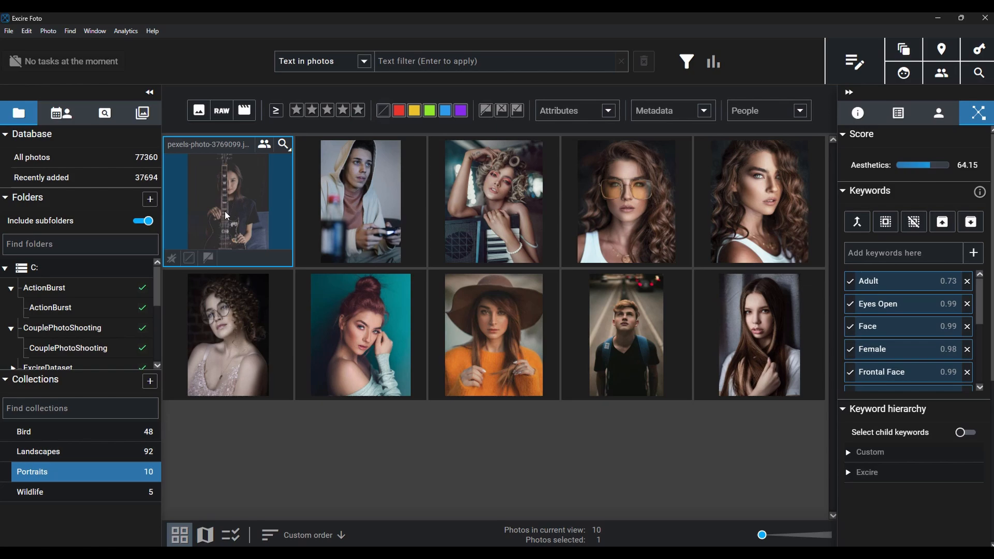
- Show all photos in the database and sort them by aesthetics in descending order
left_click(81, 156)
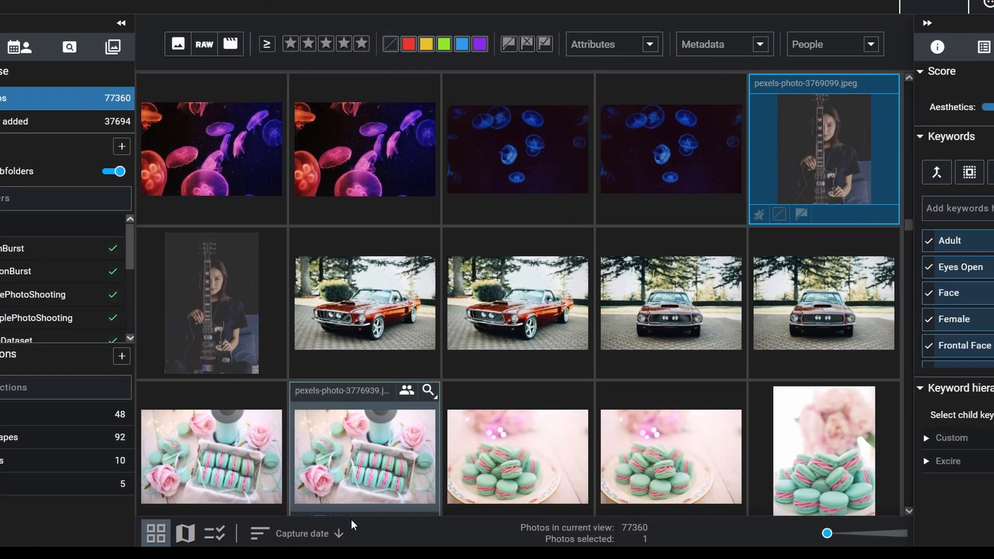
left_click(338, 535)
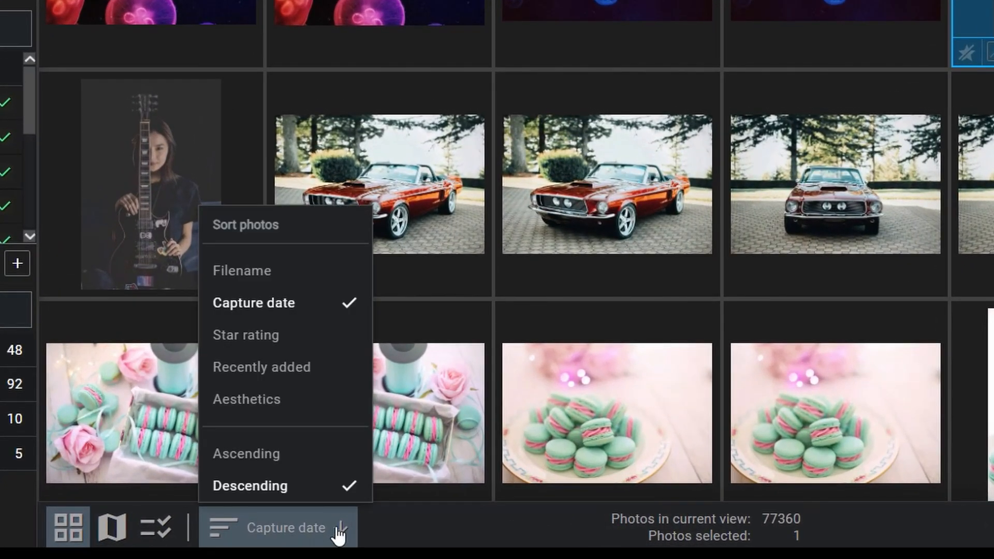
left_click(286, 404)
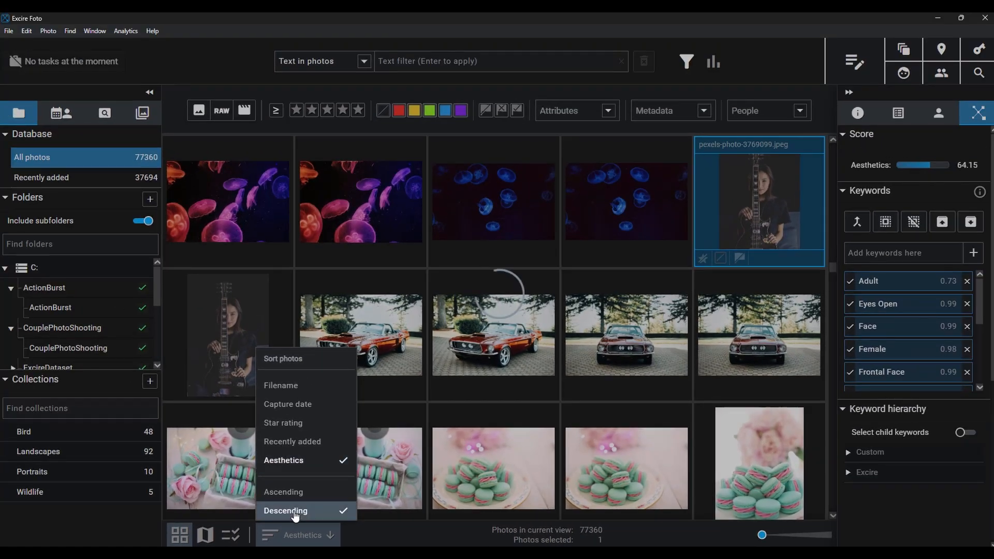
left_click(295, 511)
scroll(599, 380, "down", 6)
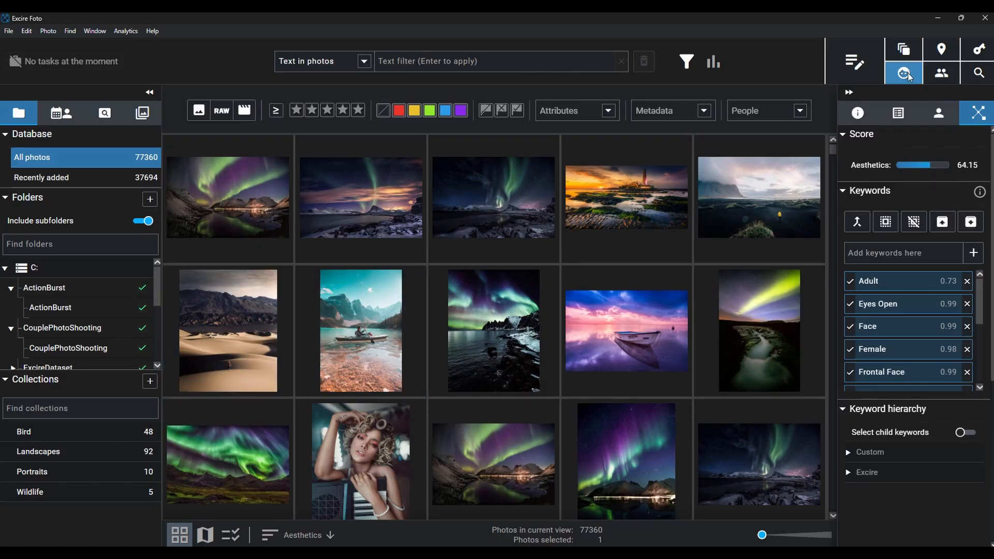
- Search the photo content of the whole database with the text prompt "aurora borealis over mountains"
left_click(850, 60)
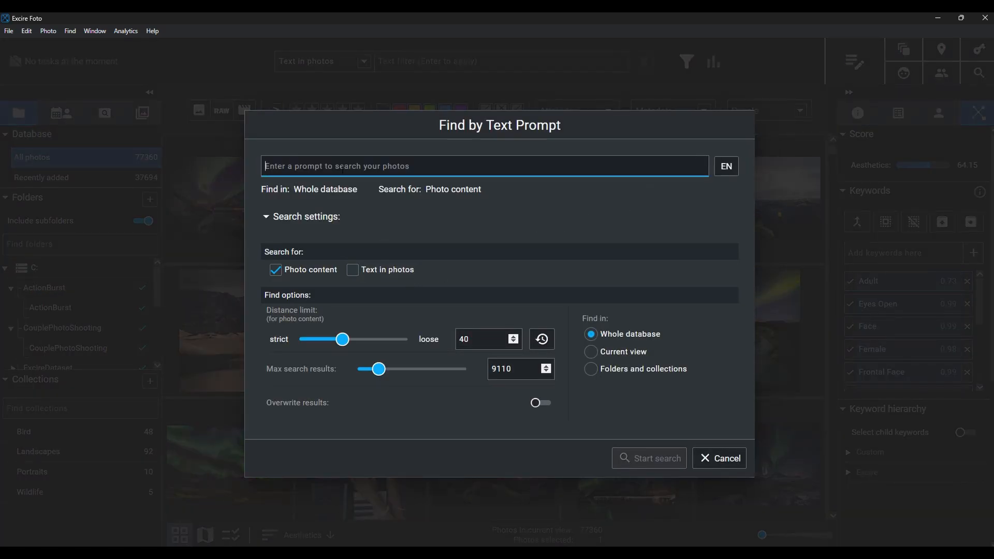
type("aurora borealis o")
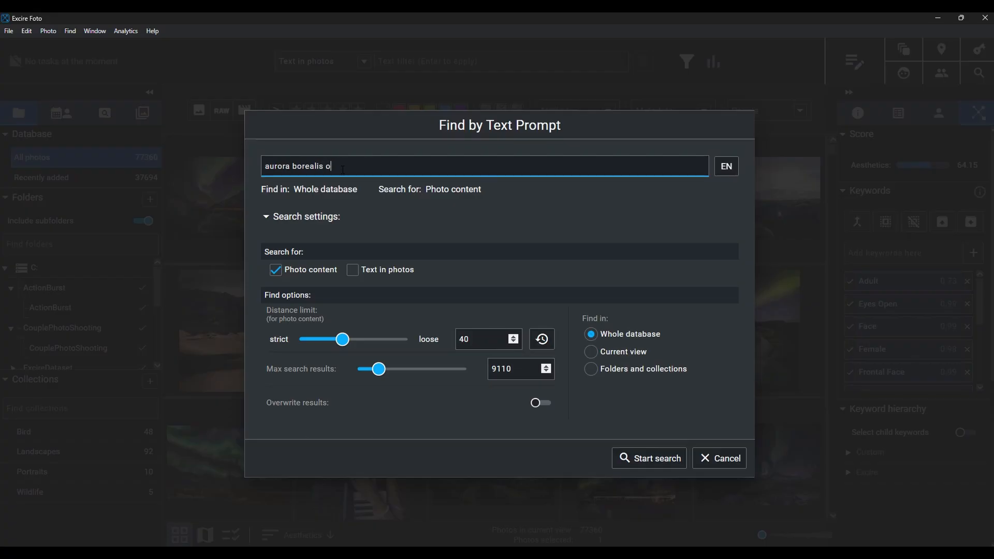
type("ver mountains")
key("Return")
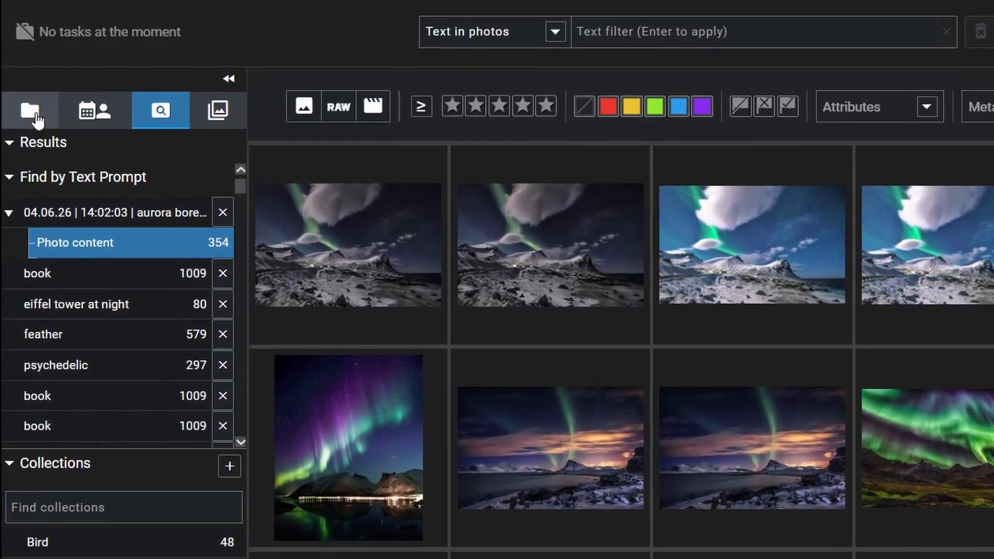
- Return to the folder and collection overview and create a collection named "Example Collection"
left_click(35, 115)
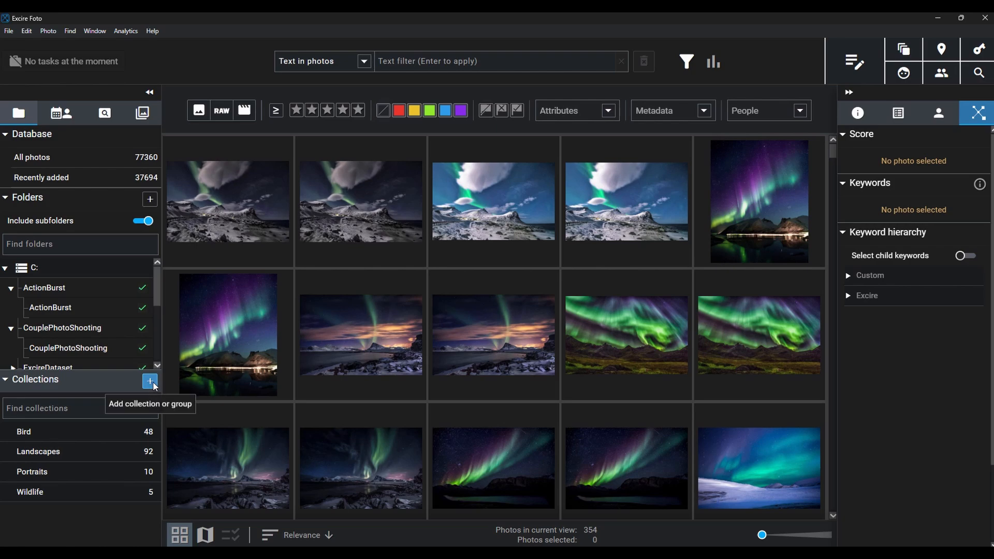
left_click(155, 386)
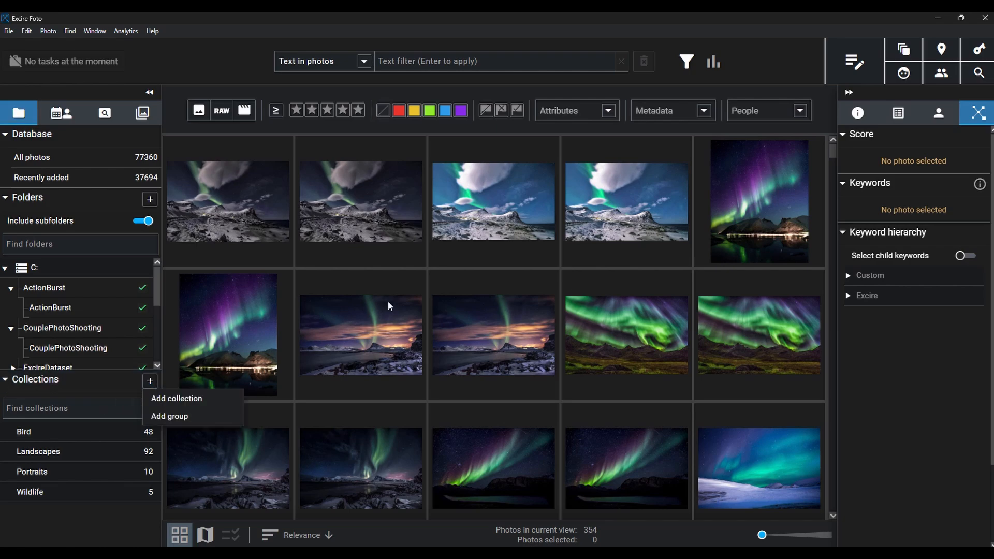
left_click(179, 399)
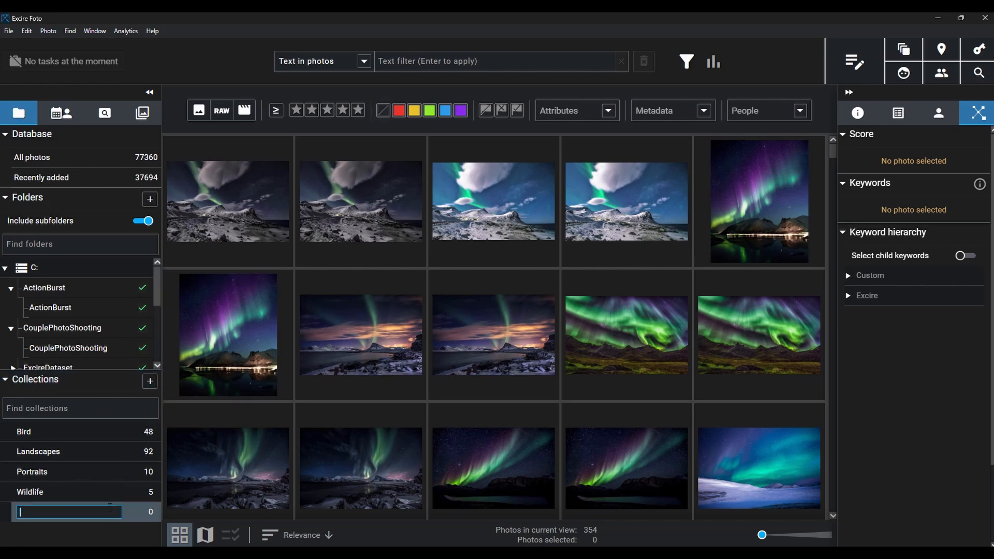
type("Example Collection")
key("Return")
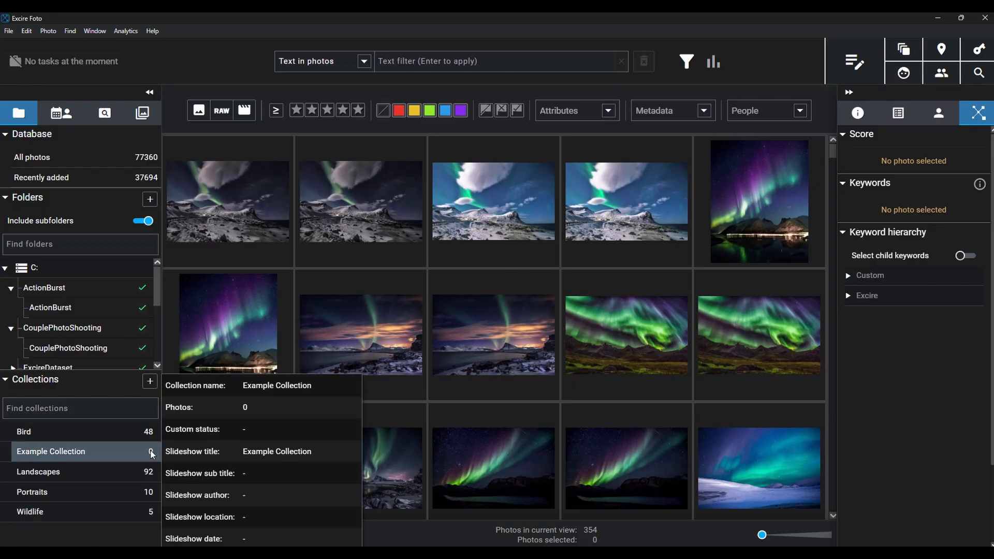
- Select three separate aurora photos from the search results and bring up the option for adding them to a collection
left_click(354, 204)
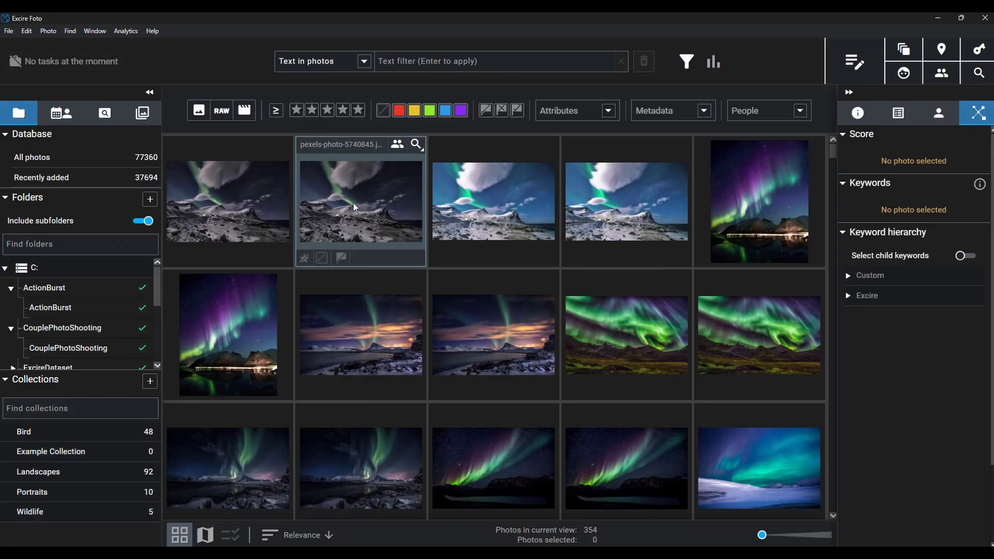
left_click(368, 344, "ctrl")
left_click(606, 322, "ctrl")
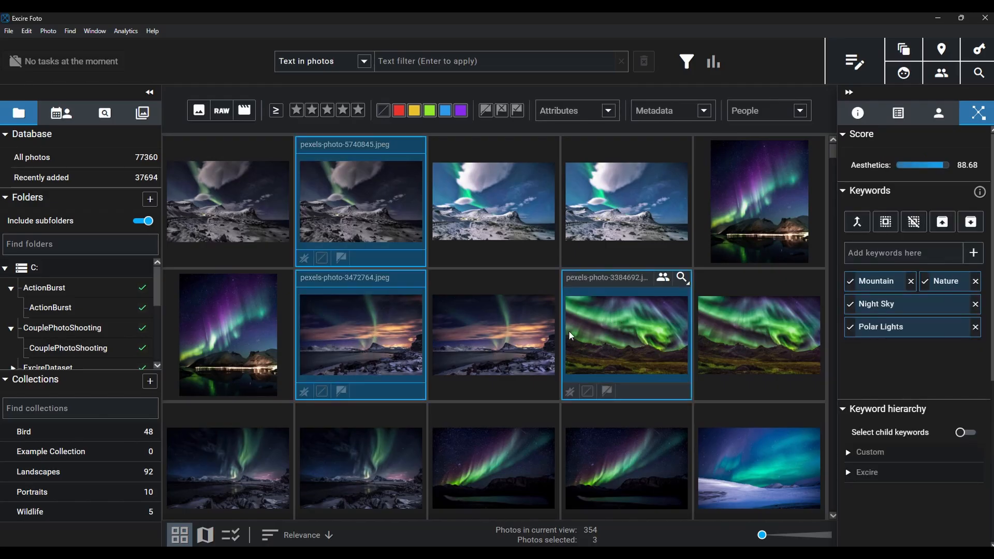
left_click_drag(570, 331, 615, 316)
right_click(615, 316)
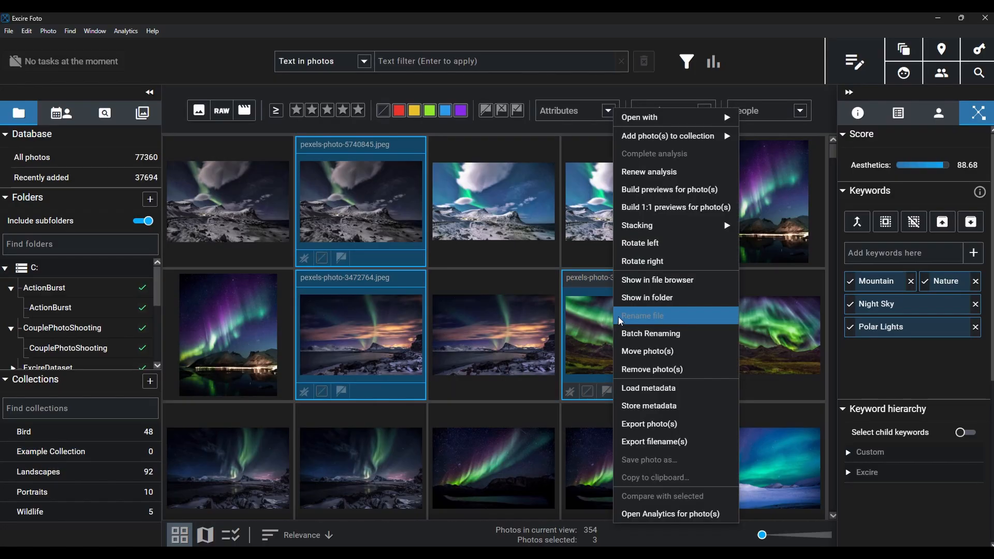
mouse_move(662, 140)
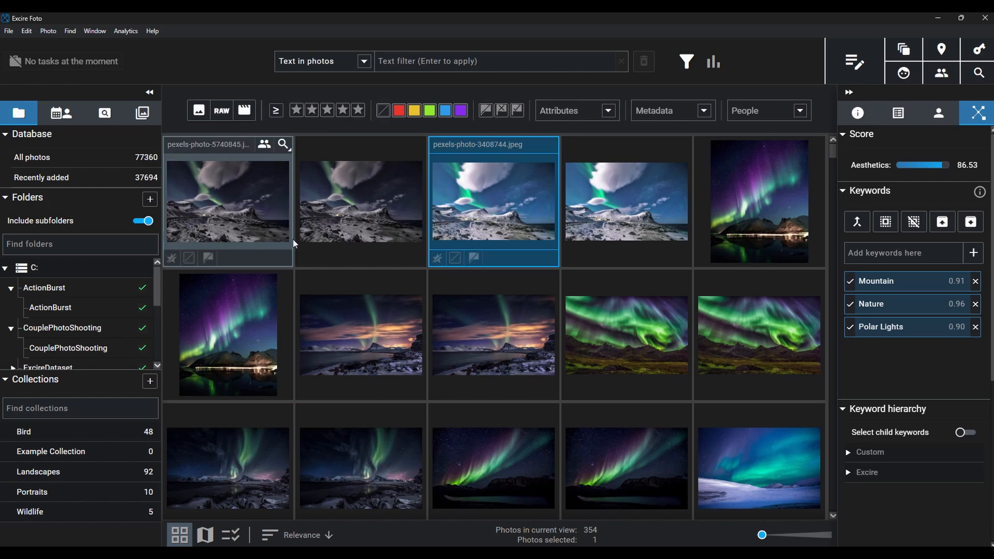
- Select a run of seven consecutive aurora photos, review their export settings and close without exporting
left_click(490, 459, "shift")
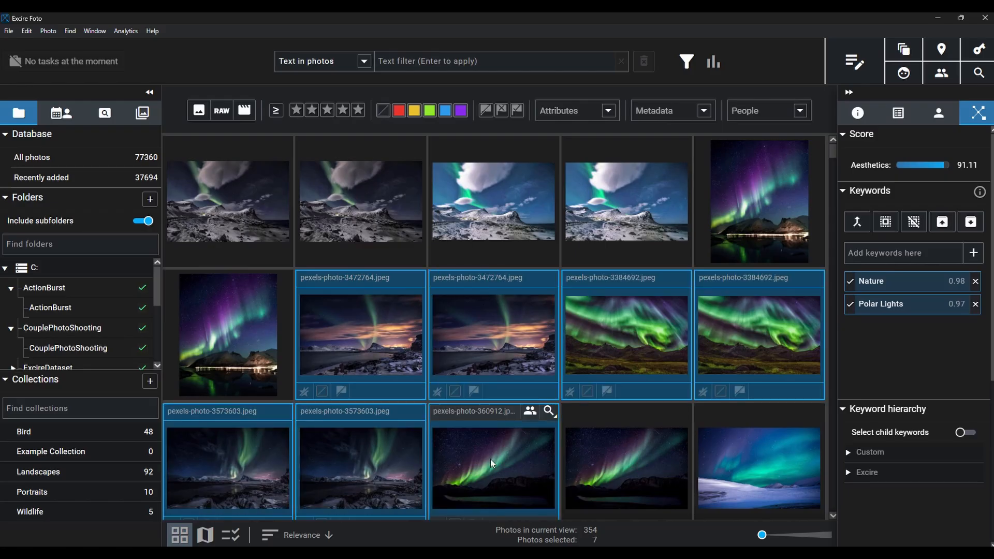
right_click(381, 315)
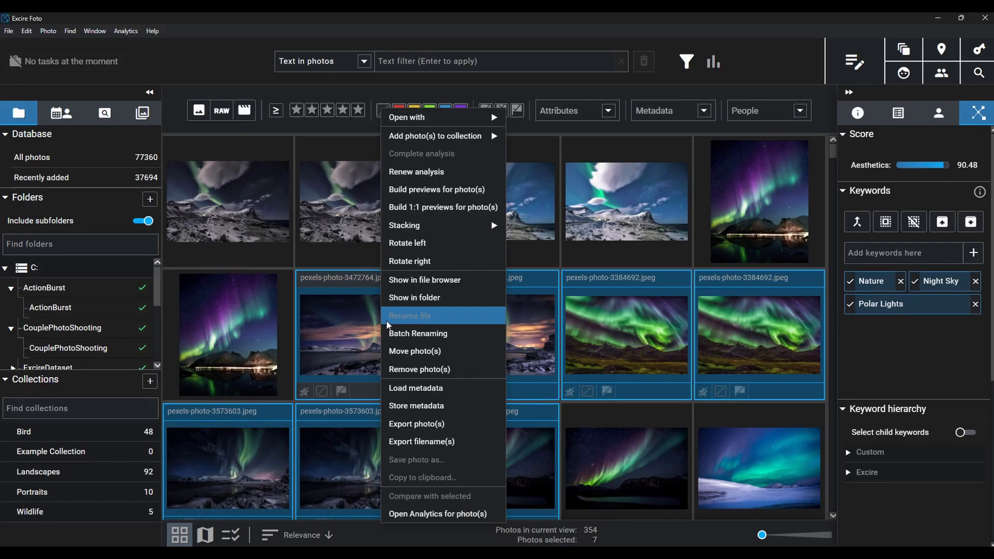
left_click(434, 422)
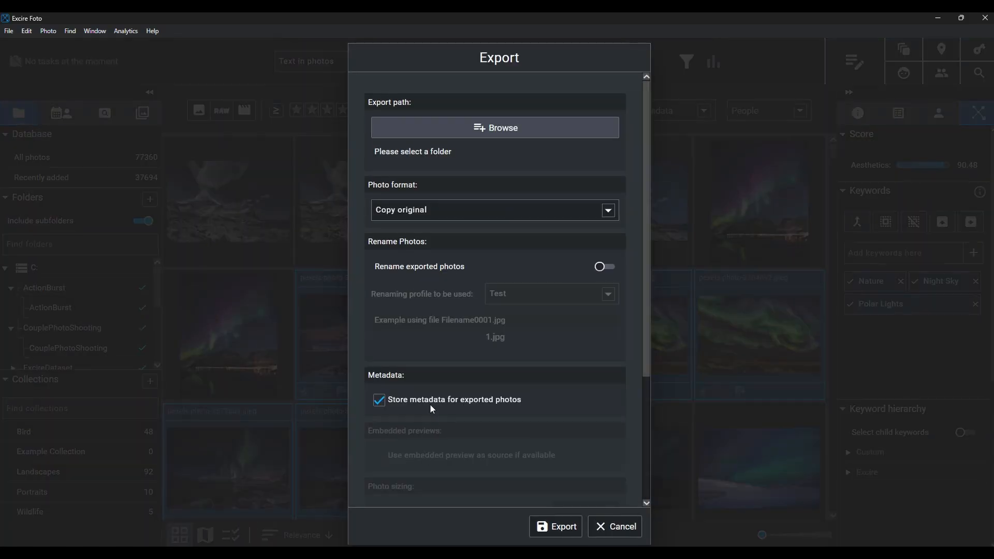
scroll(464, 392, "down", 3)
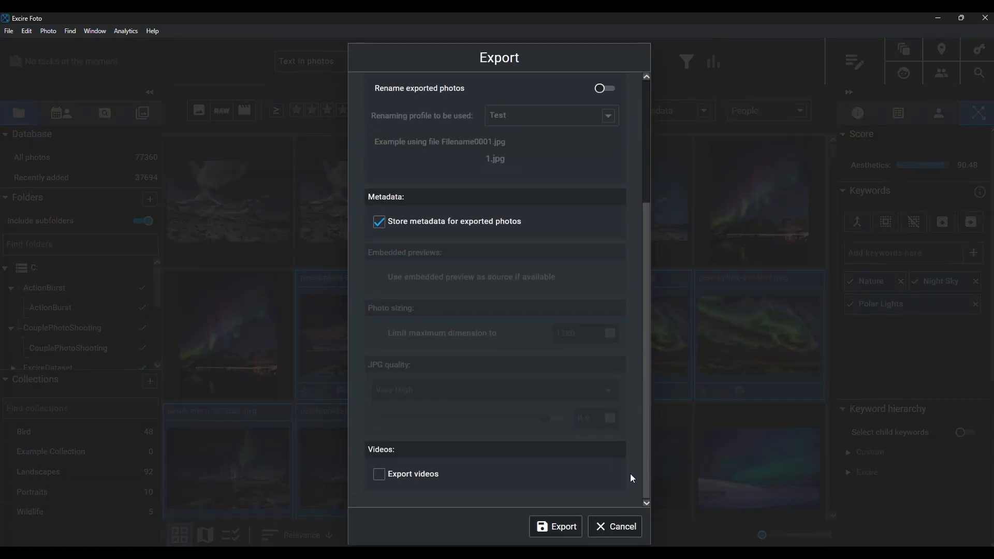
left_click(604, 533)
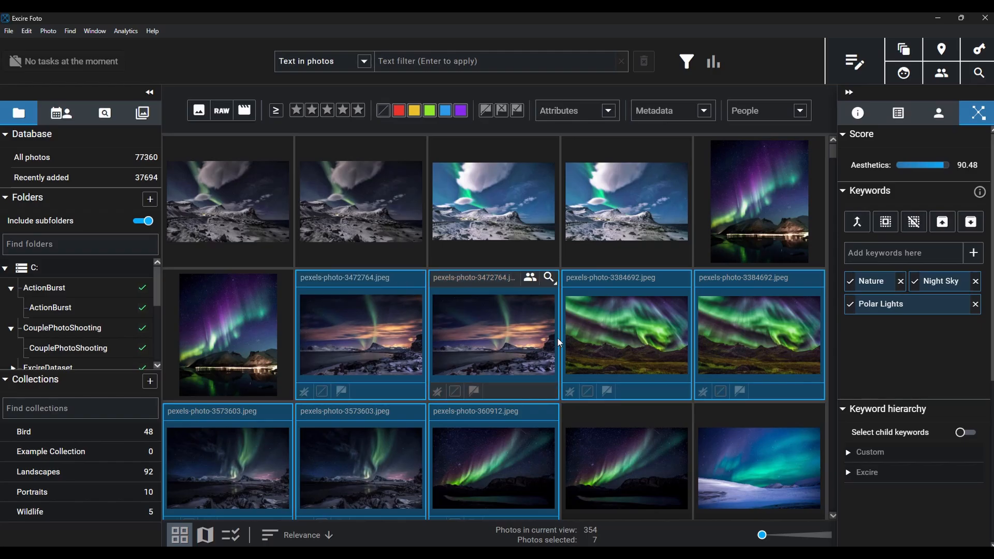
- Check which external applications the selected aurora photos can be opened with, and close the list without choosing one
right_click(362, 327)
mouse_move(401, 132)
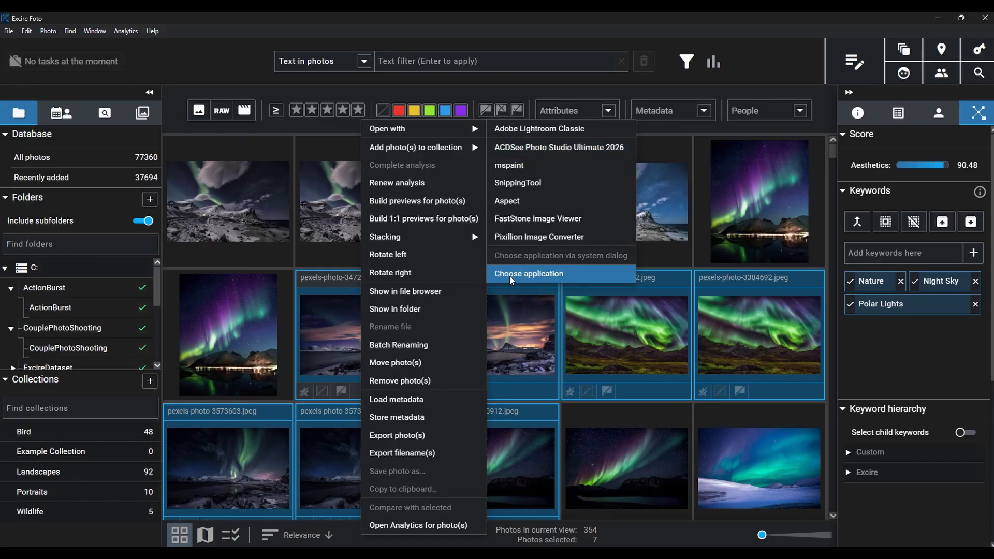
left_click(333, 227)
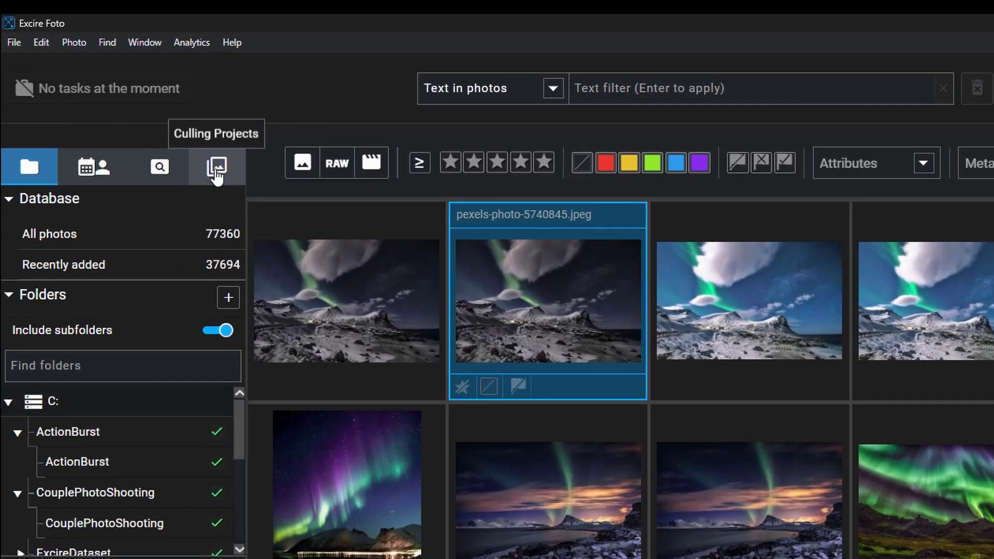
- Set up a new culling project, look through the available culling profiles and open the profile management
left_click(214, 171)
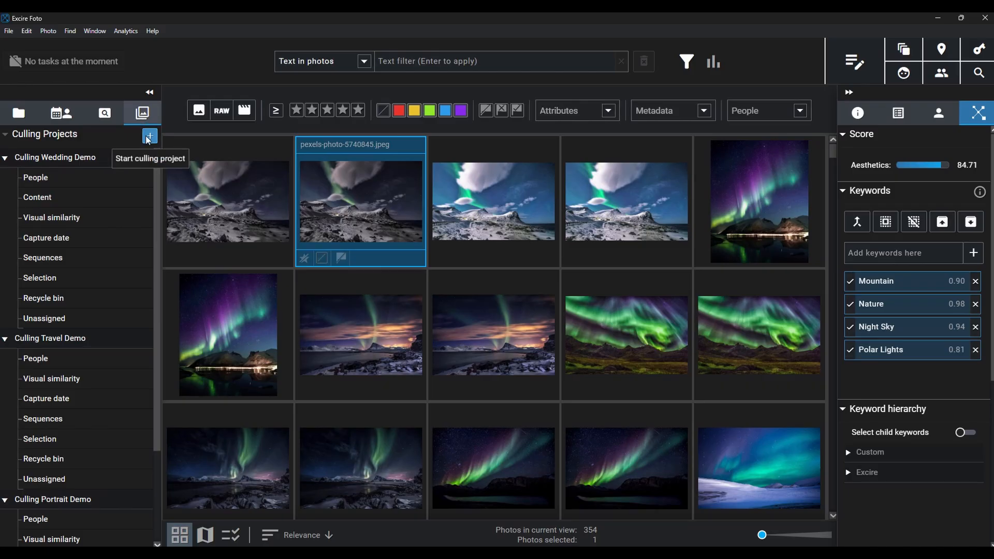
left_click(149, 138)
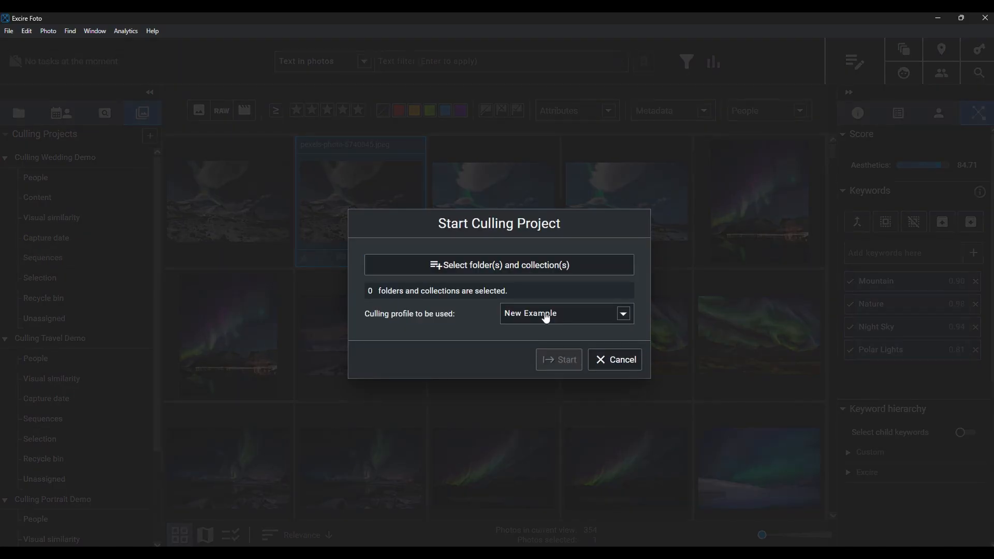
left_click(623, 315)
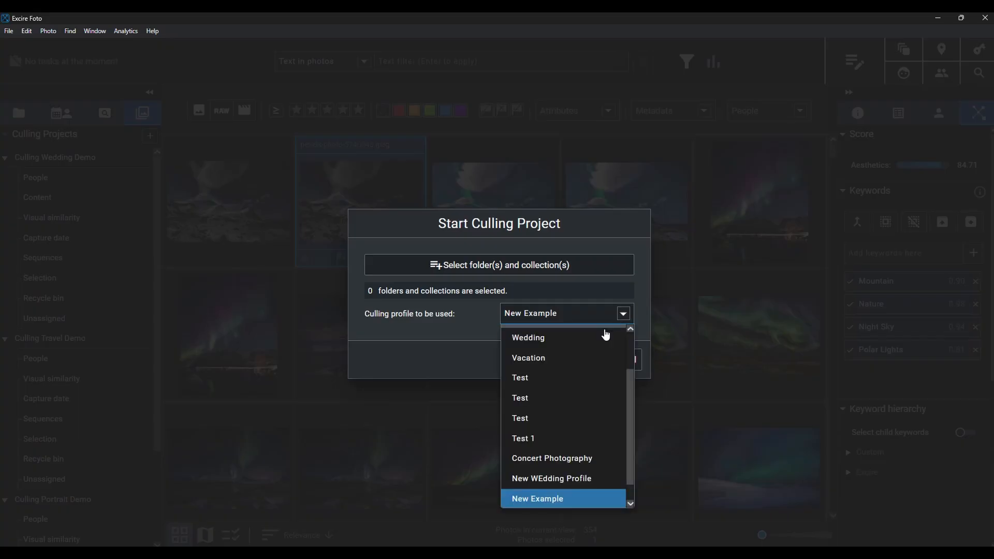
scroll(569, 399, "up", 3)
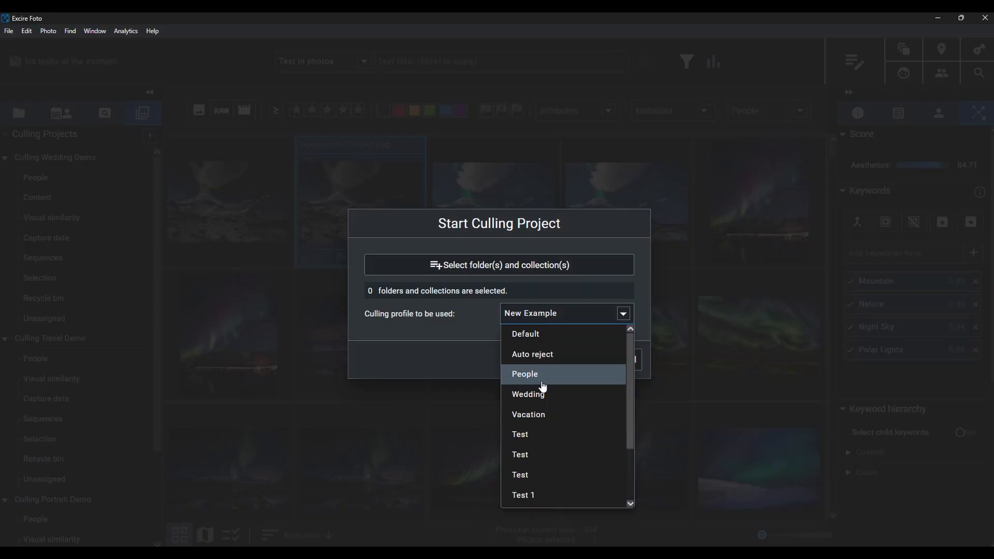
scroll(541, 386, "down", 4)
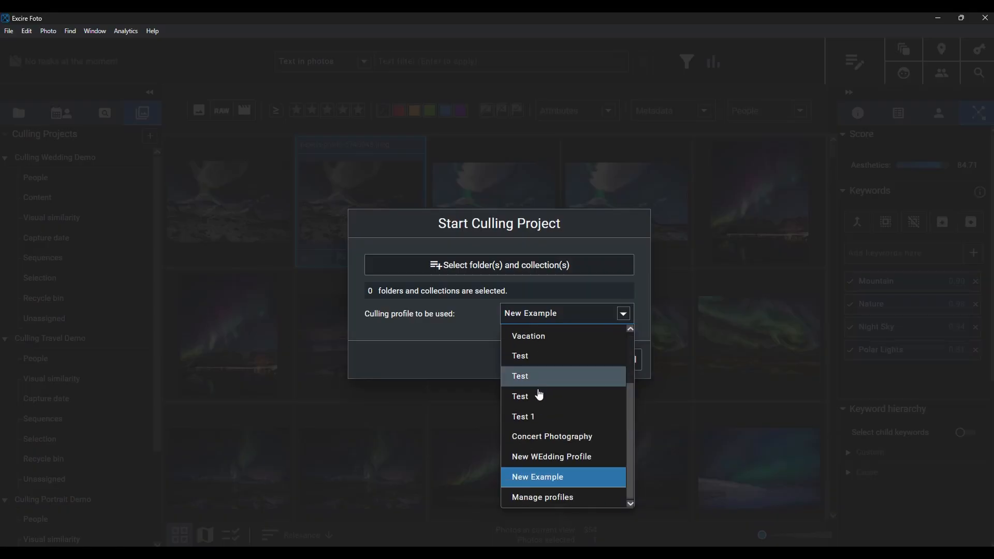
left_click(532, 499)
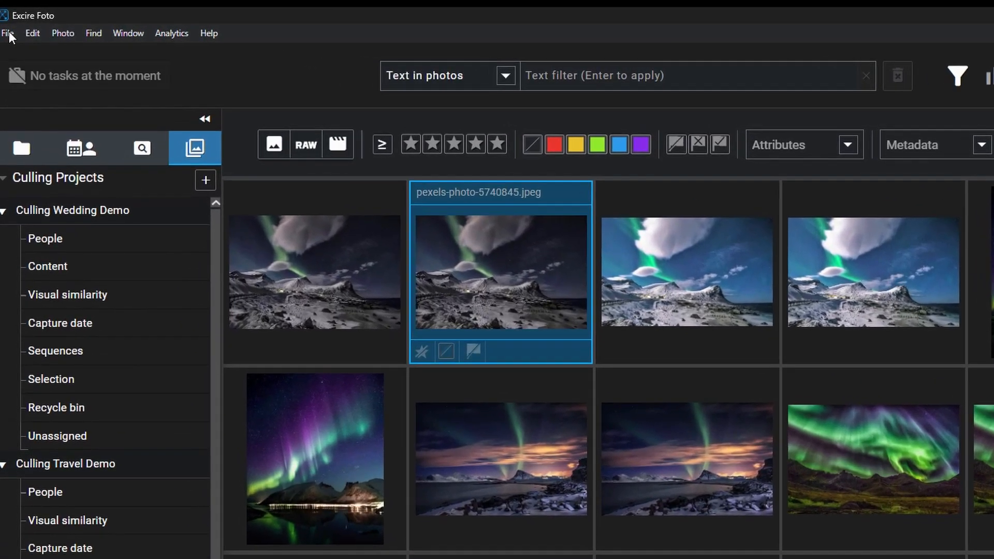
- Open the application preferences at the General settings
left_click(7, 33)
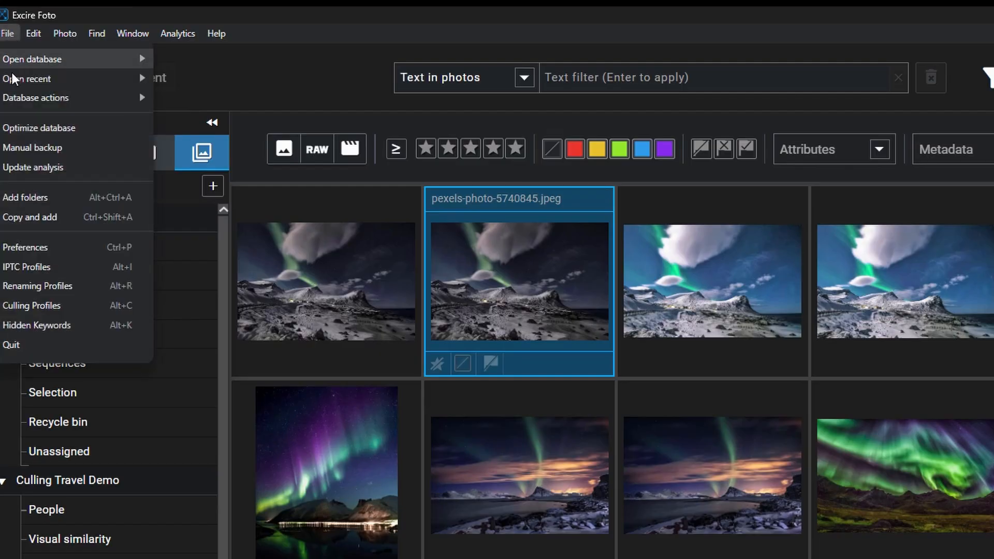
left_click(21, 244)
key("ctrl+comma")
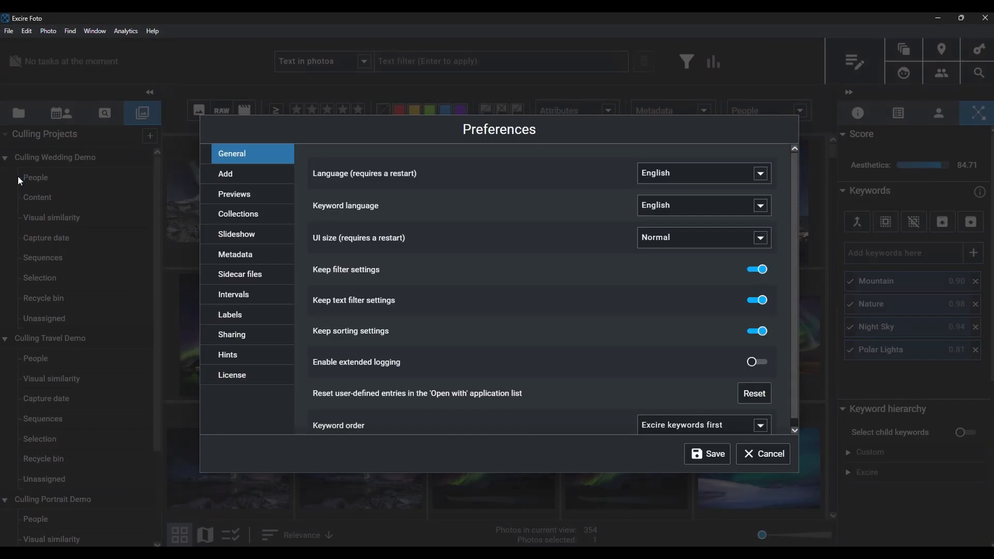